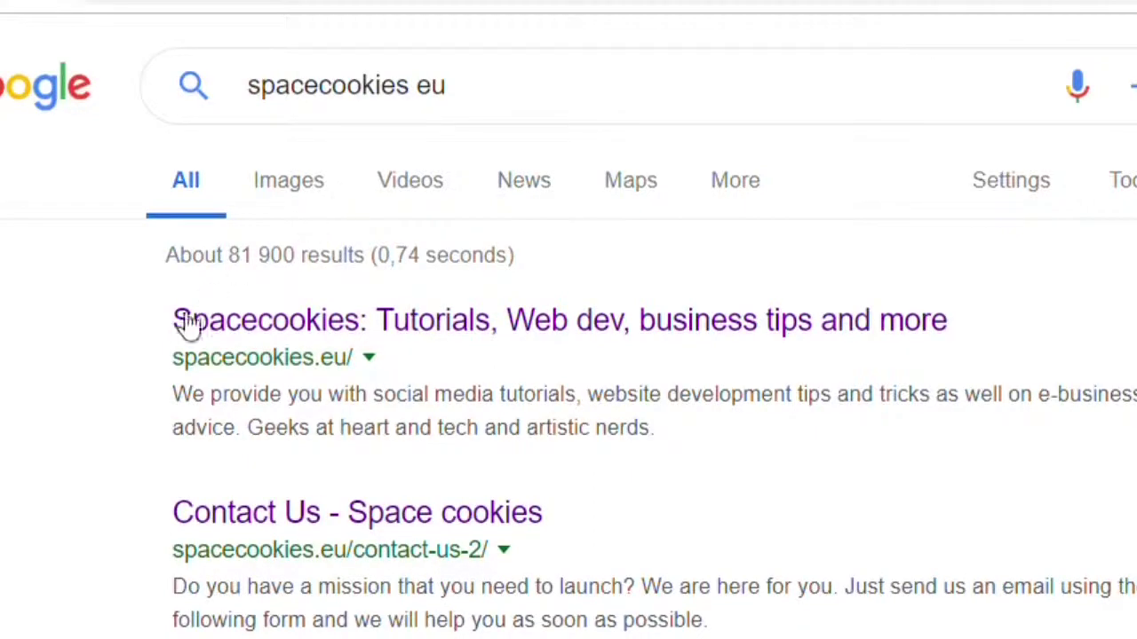
- Highlight the Spacecookies name in the top Google result and go to the homepage
left_click_drag(150, 325, 992, 330)
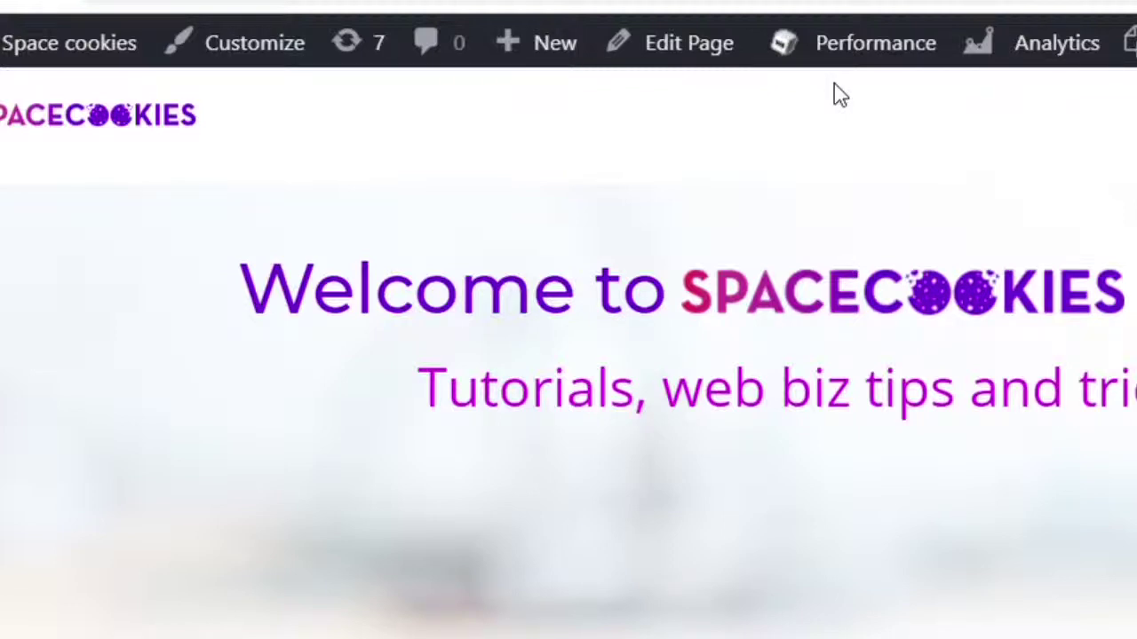
- Open the homepage in the WordPress page editor and scroll down to the Yoast SEO box
left_click(662, 53)
scroll(662, 356, "down", 4)
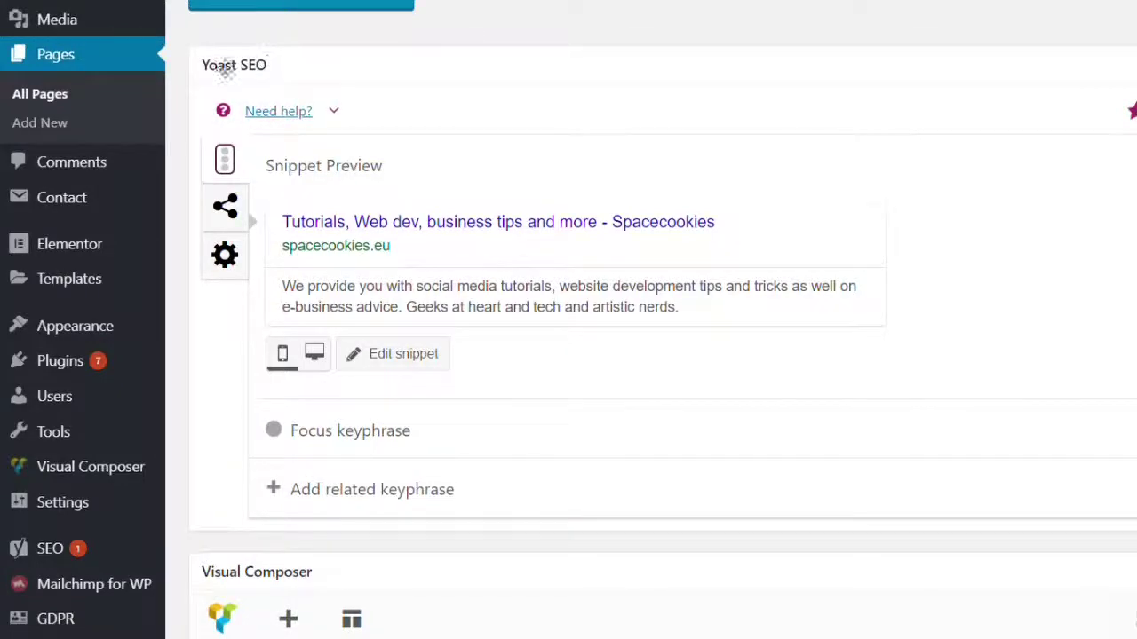
- In Yoast's snippet editor, replace the SEO title wording before '- Spacecookies' with 'write whatever you want'
left_click(407, 359)
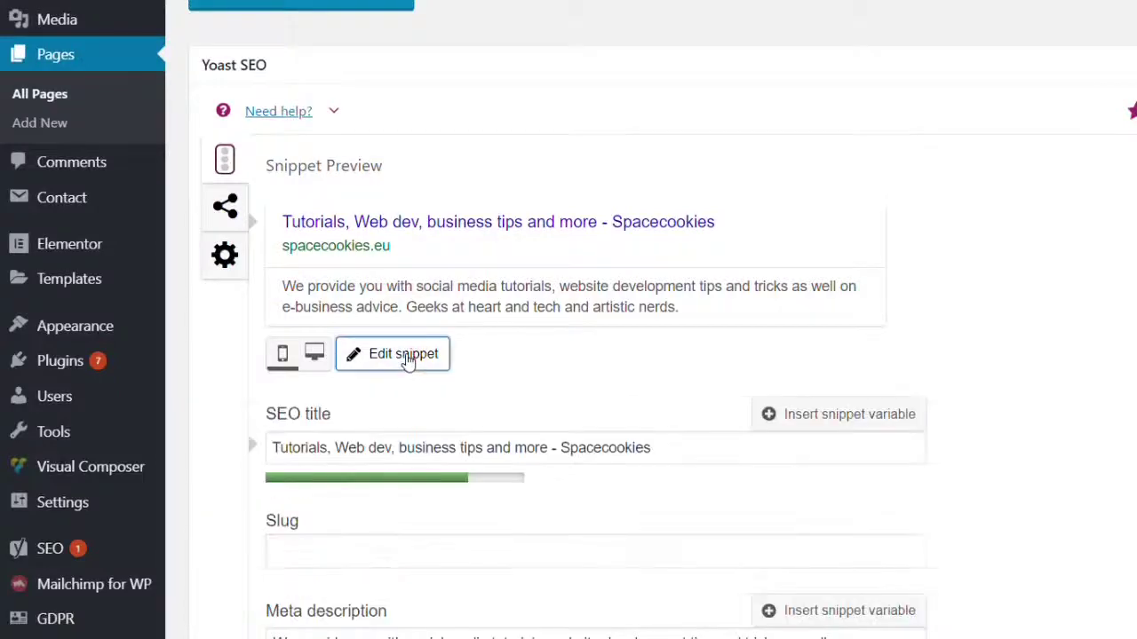
left_click(385, 452)
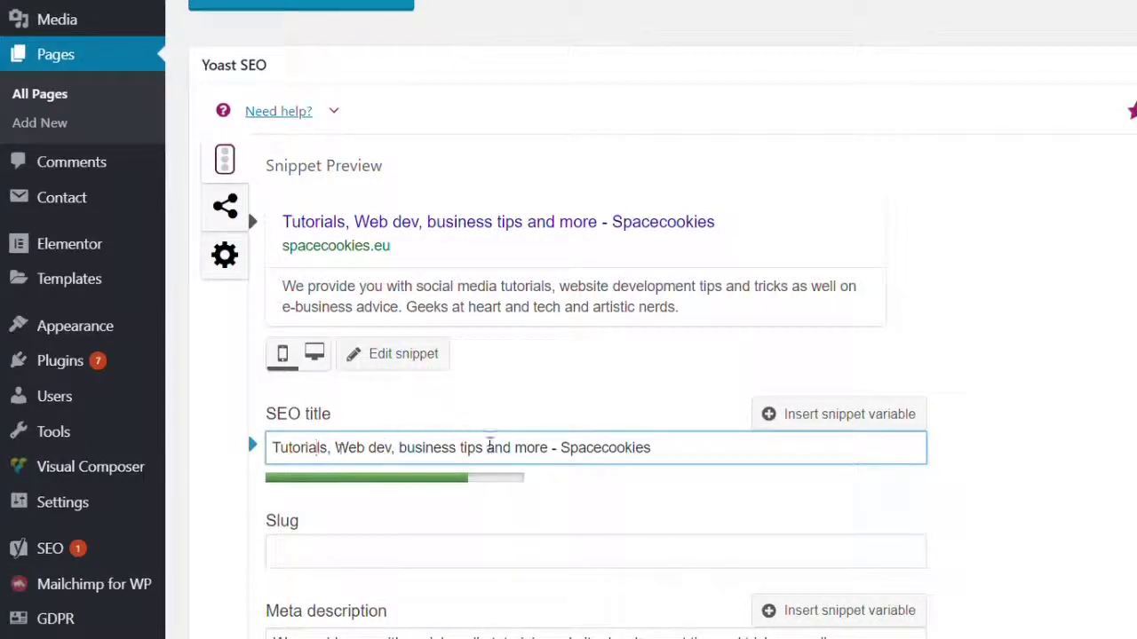
left_click_drag(548, 449, 224, 459)
type("write whatever")
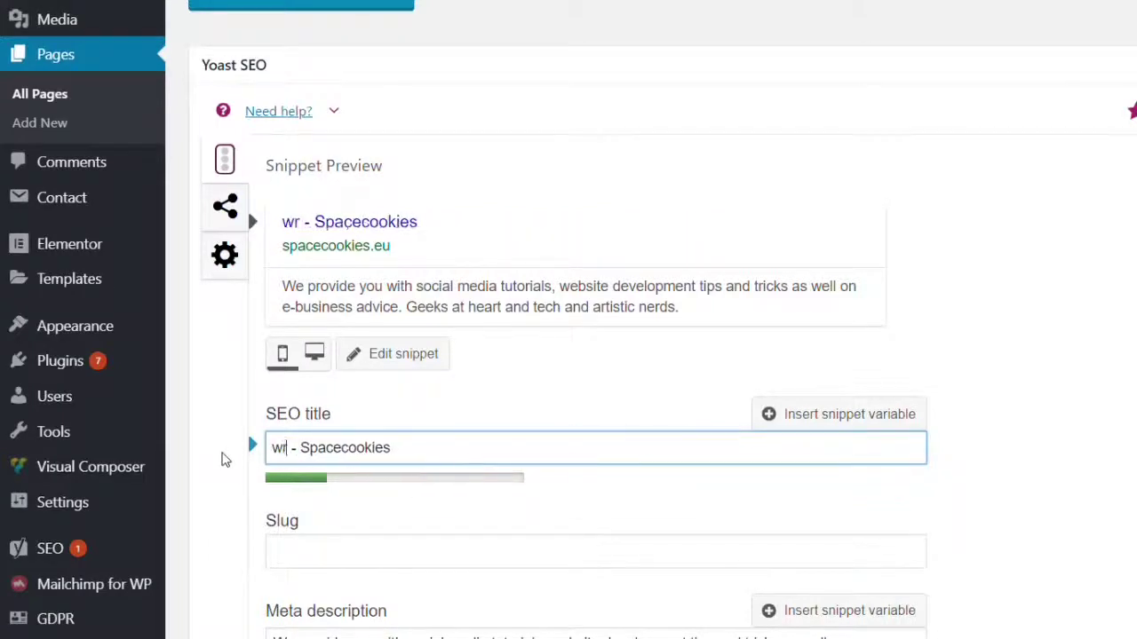
type(" you want")
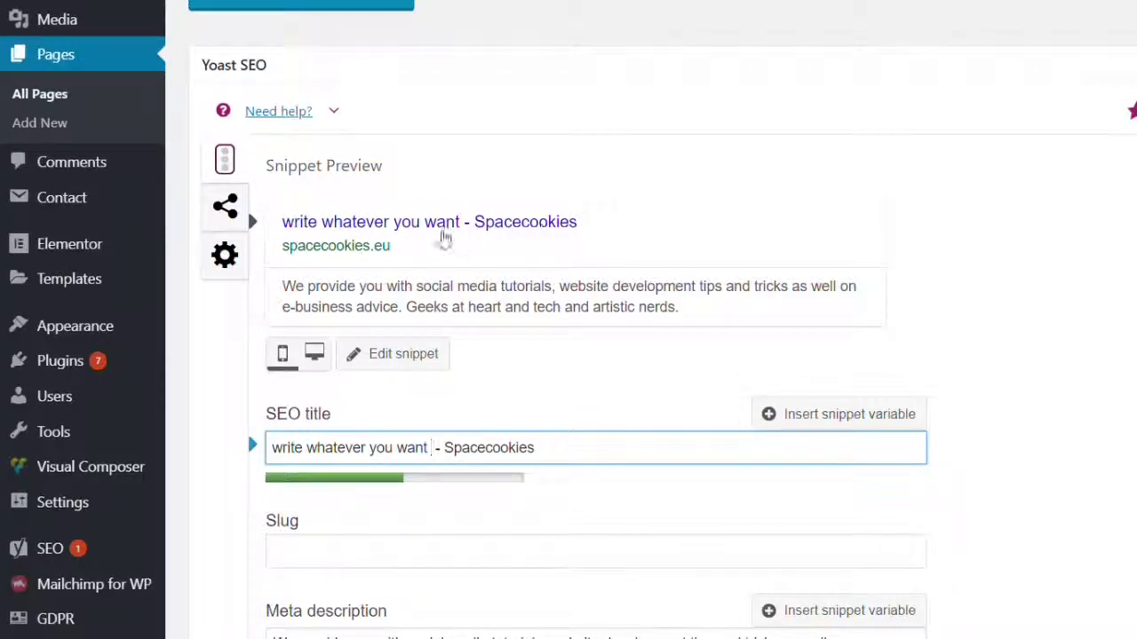
left_click_drag(434, 448, 255, 468)
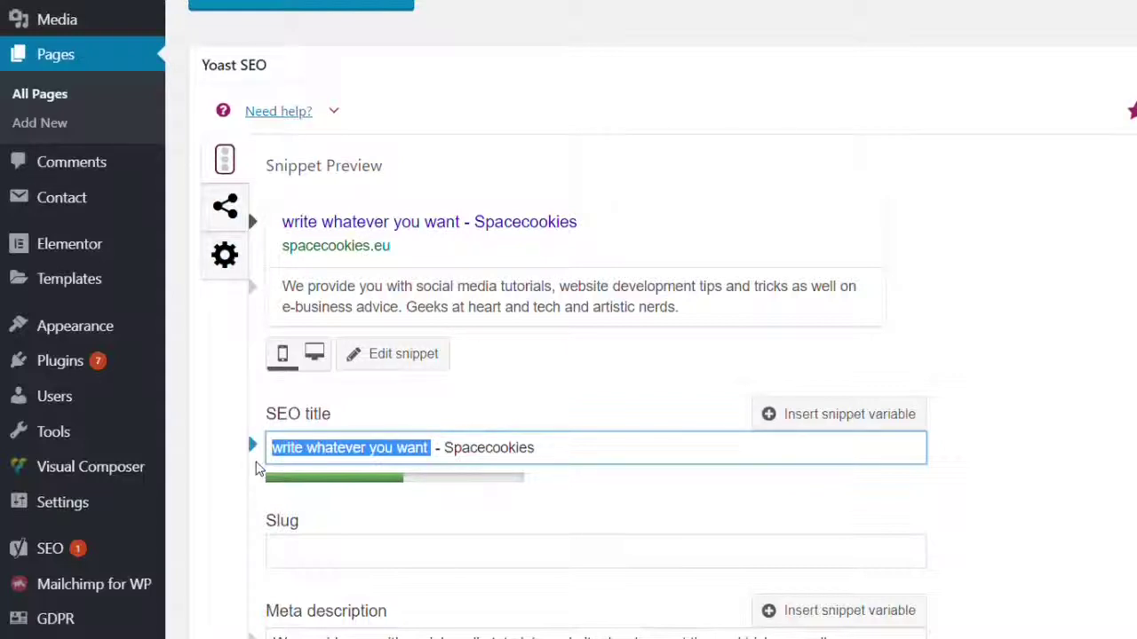
- Delete the placeholder title, try the draft 'Social media tutorias, biz dev,', then erase it too
key("BackSpace")
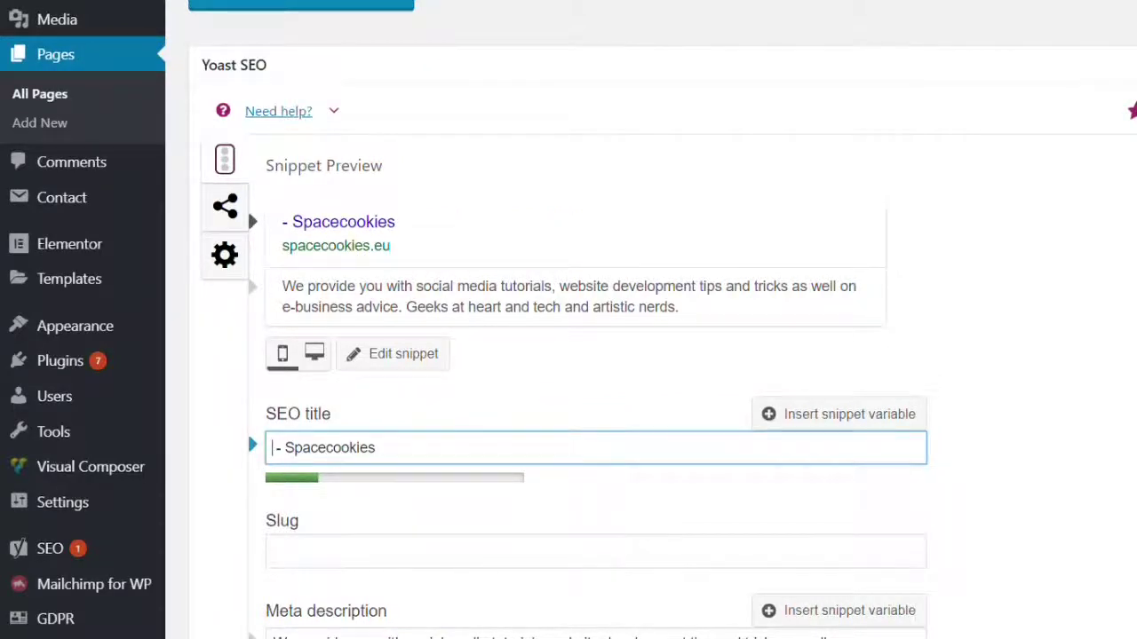
type("so")
key("BackSpace")
key("BackSpace")
type("Social")
type(" media tutorias")
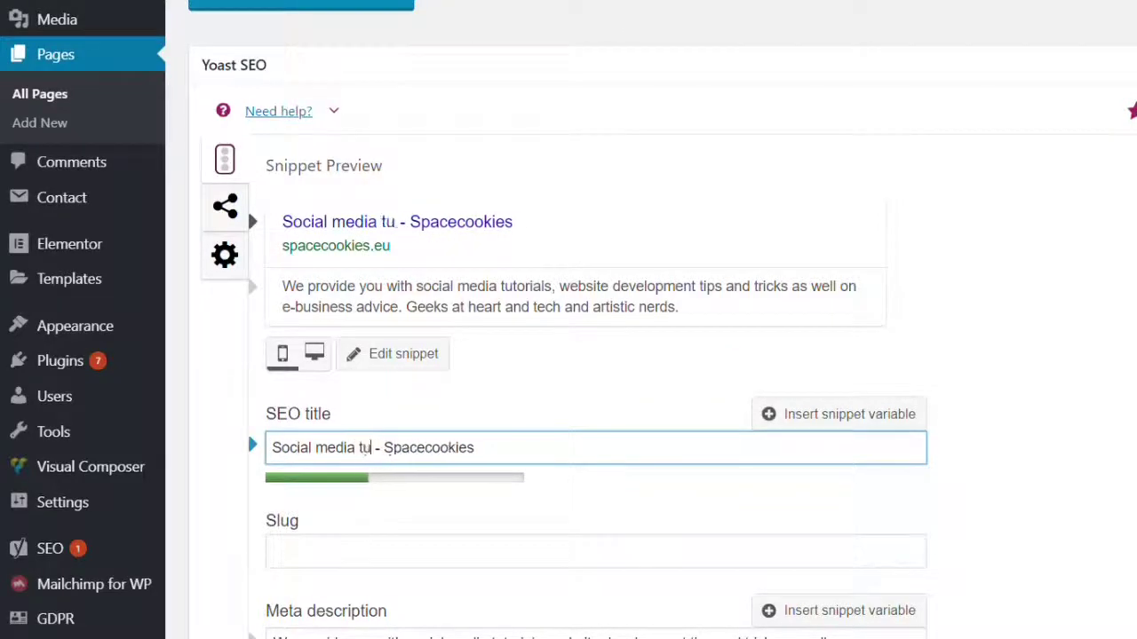
type(", ")
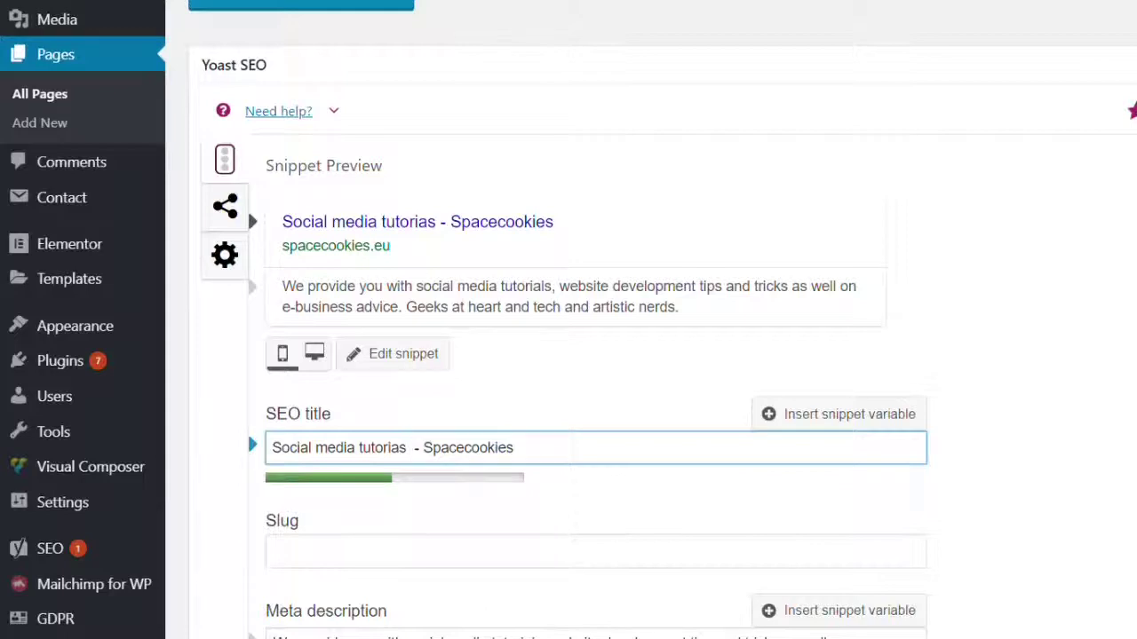
type("biz dev")
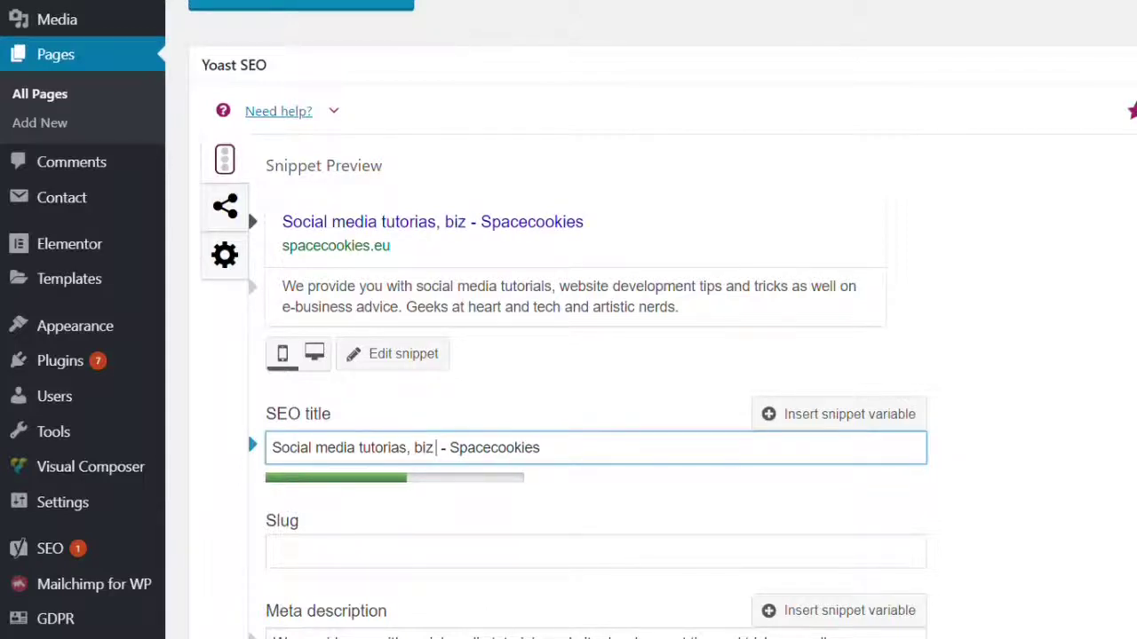
type(",")
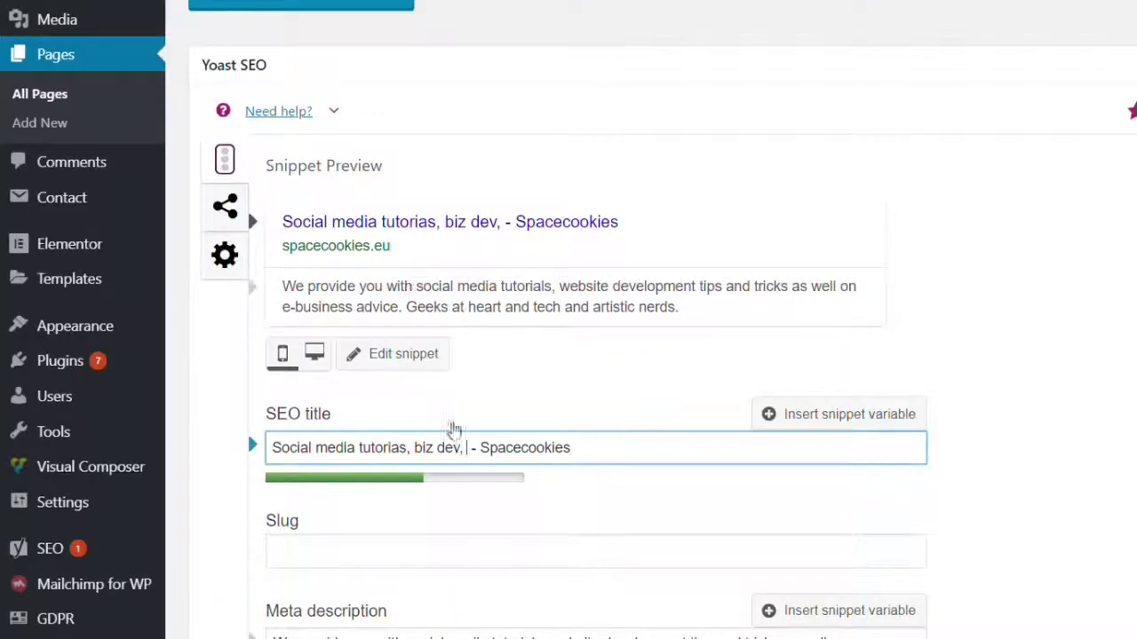
left_click_drag(463, 447, 266, 448)
type("S")
key("BackSpace")
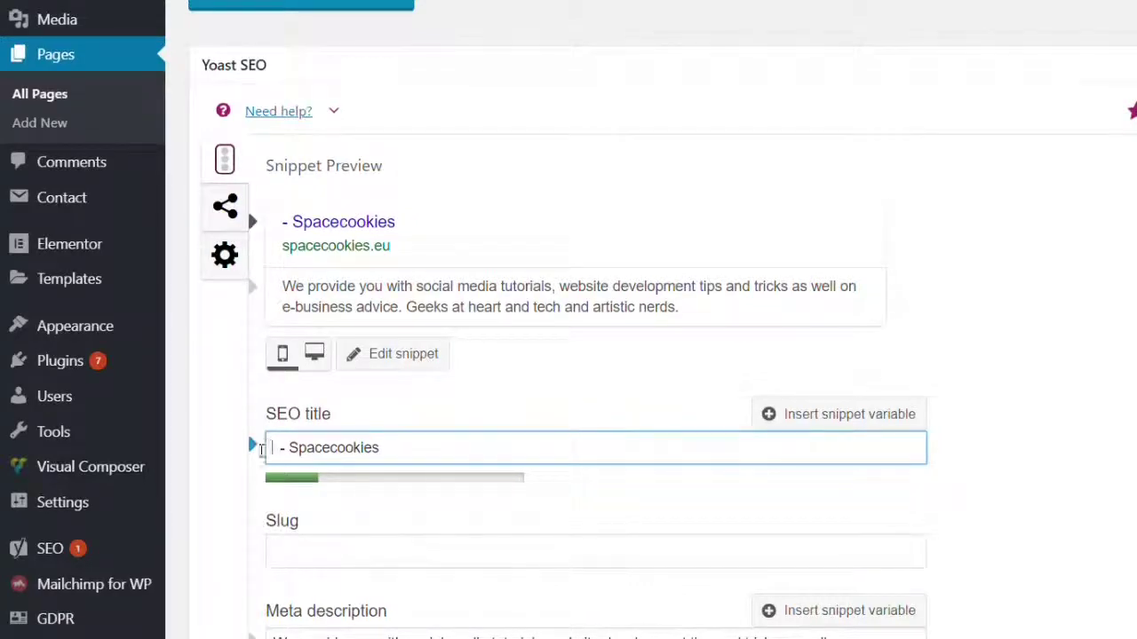
- Type 'Tutorials, web dev, business tips by' before Spacecookies and remove the dash and extra space
type("sPA")
key("BackSpace")
key("BackSpace")
key("BackSpace")
type("Spacecookies")
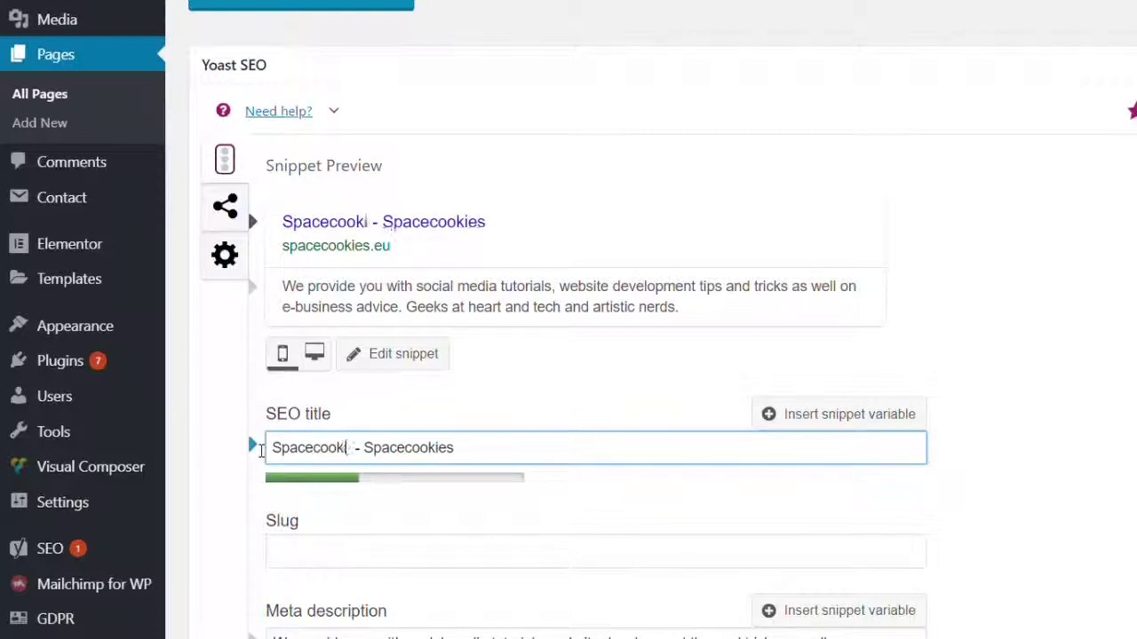
type(":")
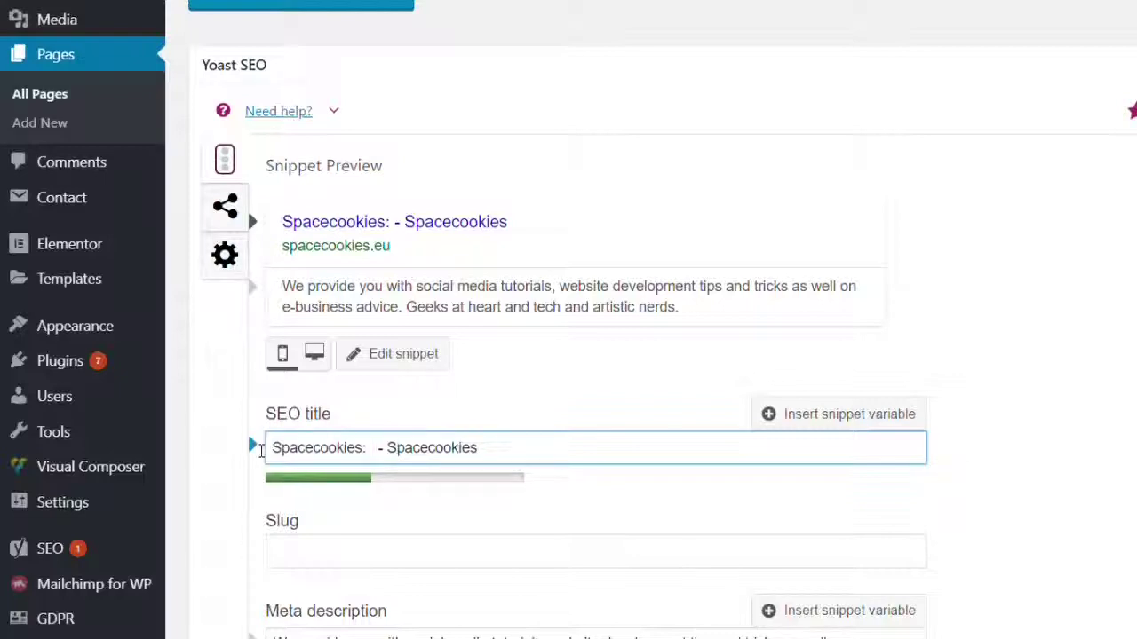
key("BackSpace")
key("BackSpace")
key("BackSpace")
key("BackSpace")
key("BackSpace")
key("BackSpace")
key("BackSpace")
key("BackSpace")
key("BackSpace")
key("BackSpace")
key("BackSpace")
key("BackSpace")
key("BackSpace")
key("BackSpace")
type("S")
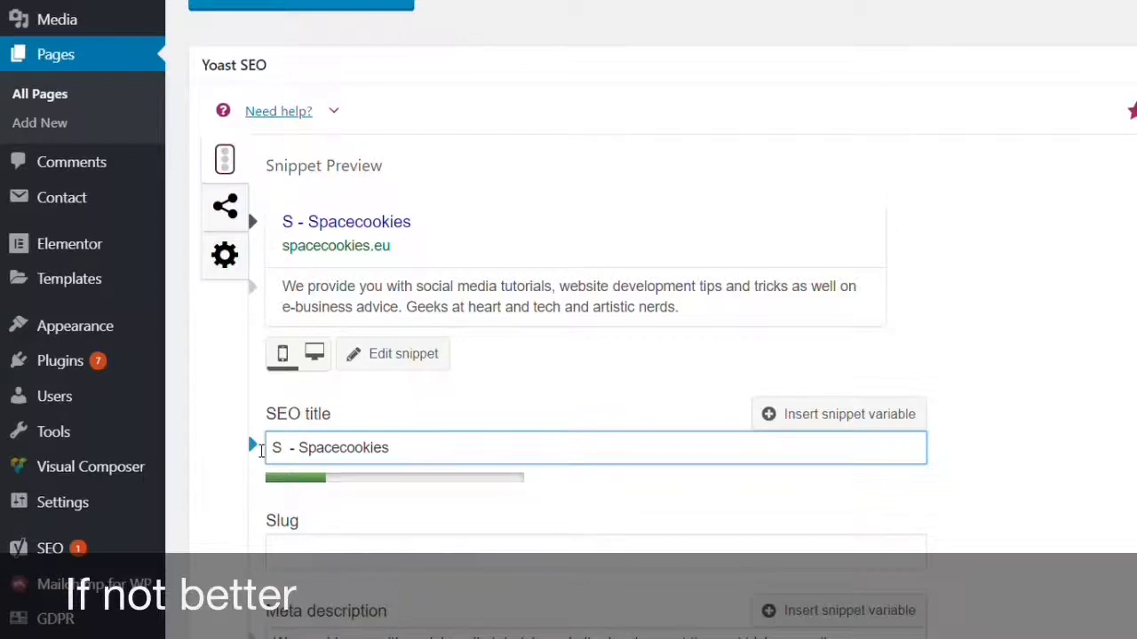
key("BackSpace")
type("Tutorials,")
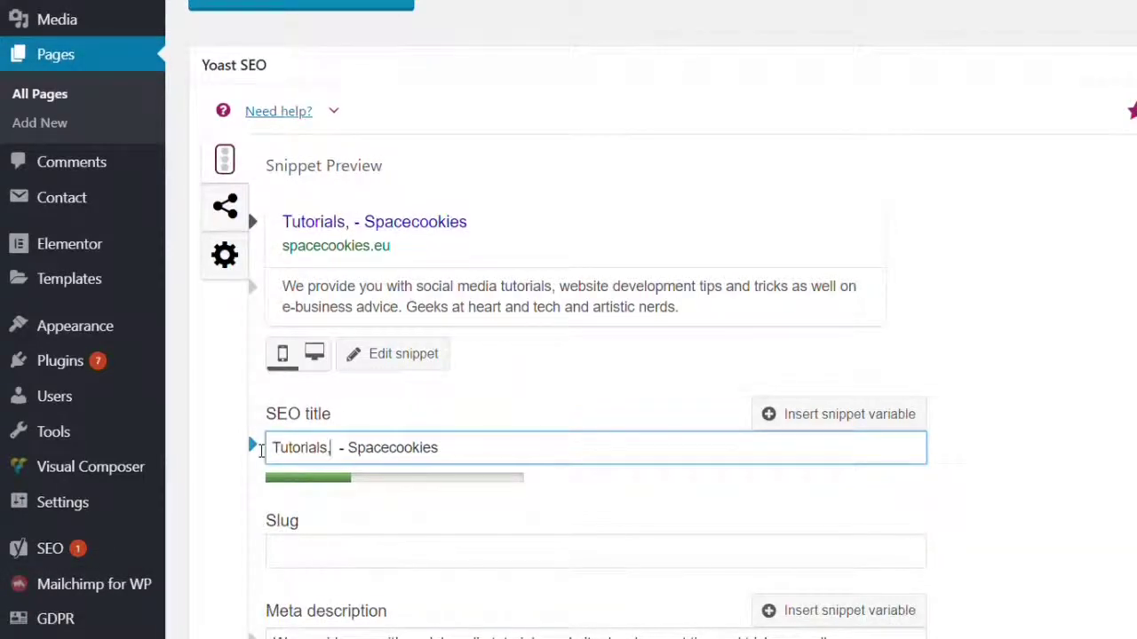
type(" web dev ")
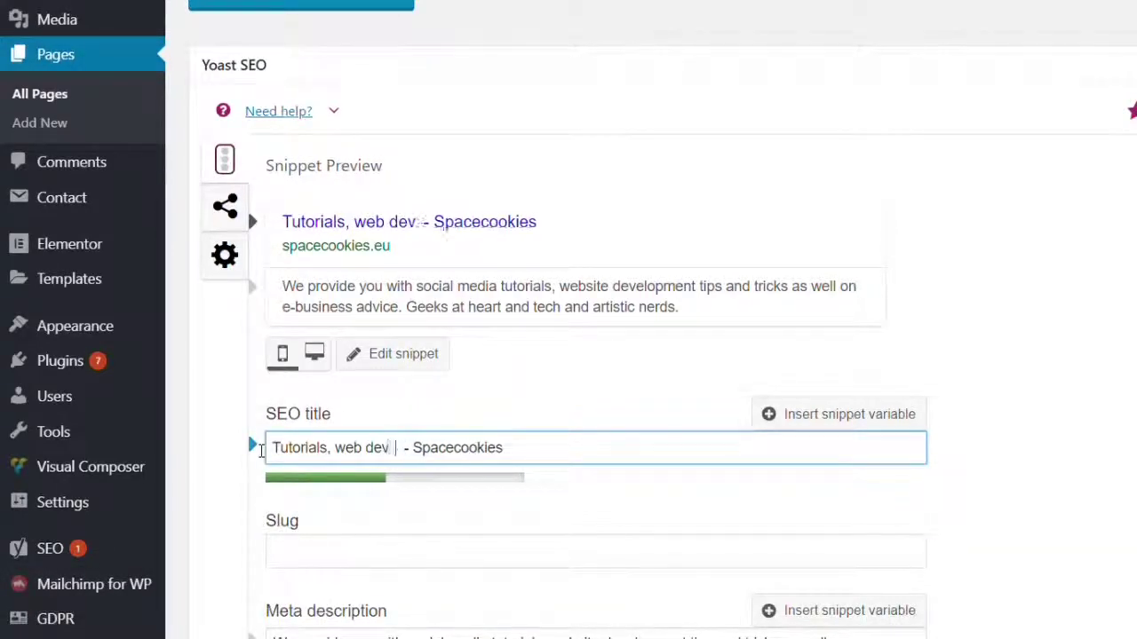
type(", business tips")
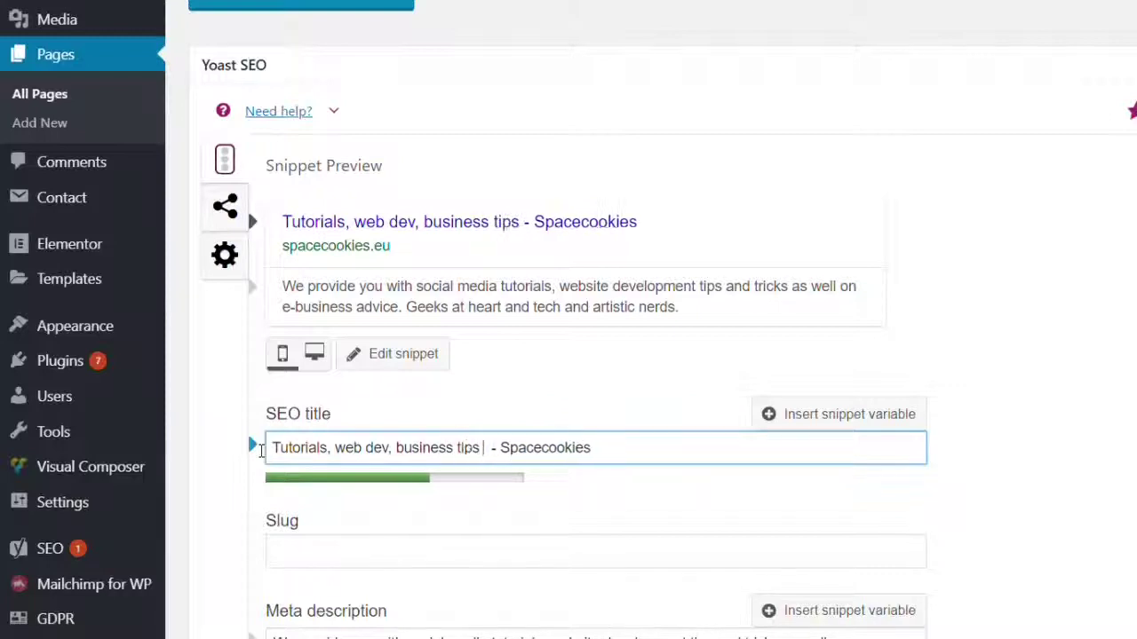
type(" by")
key("Delete")
key("Delete")
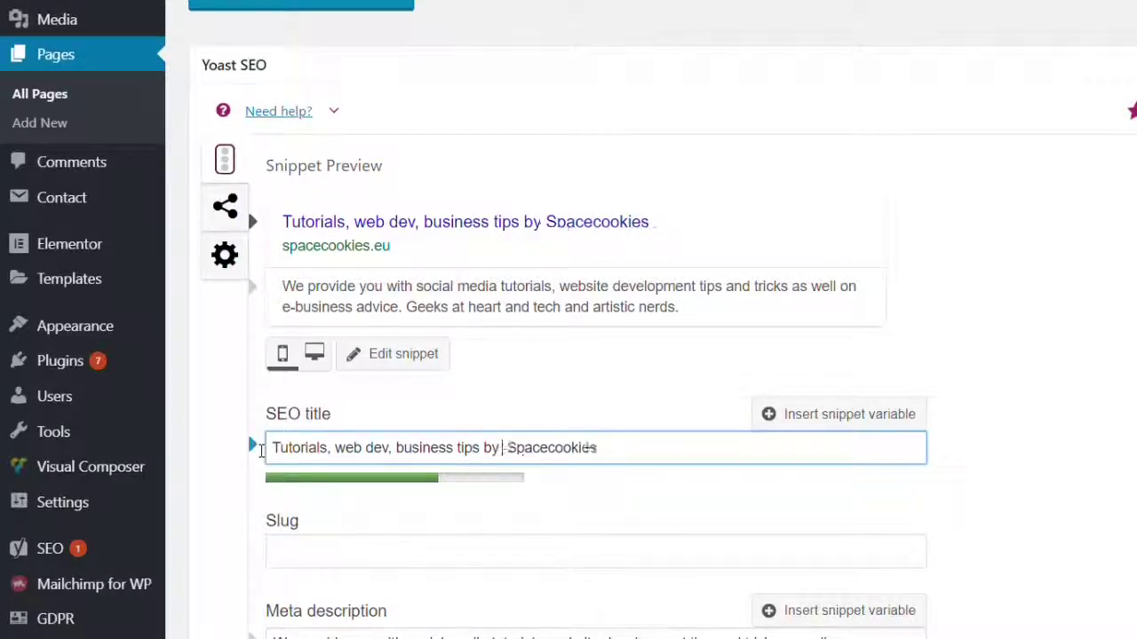
key("Delete")
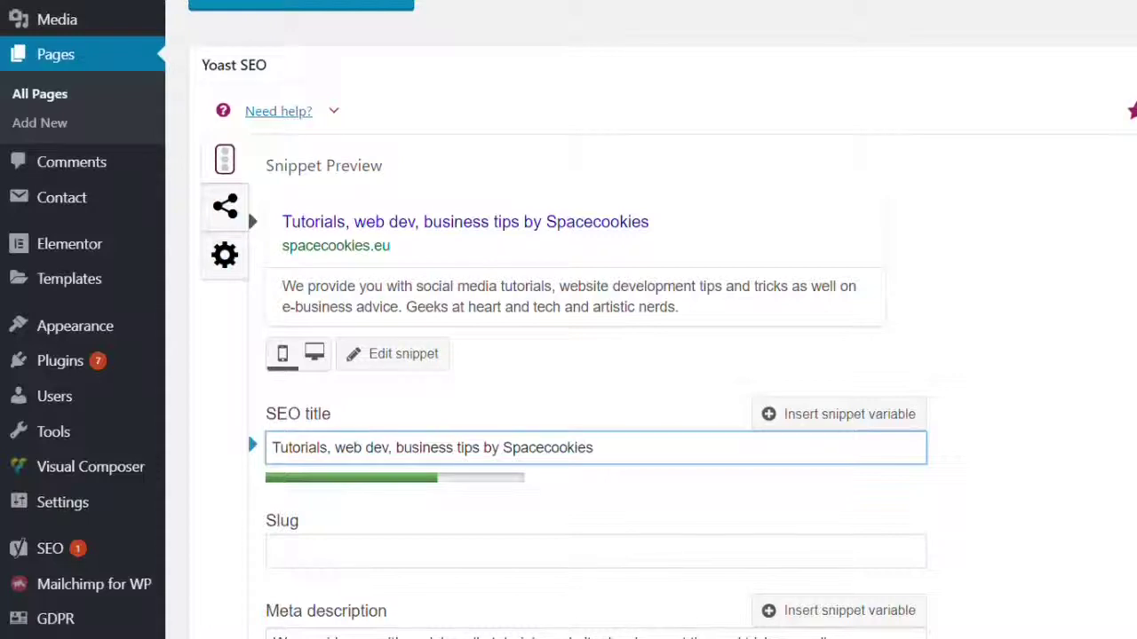
- Replace the old meta description with 'This is where you write your meta description.'
scroll(247, 208, "down", 3)
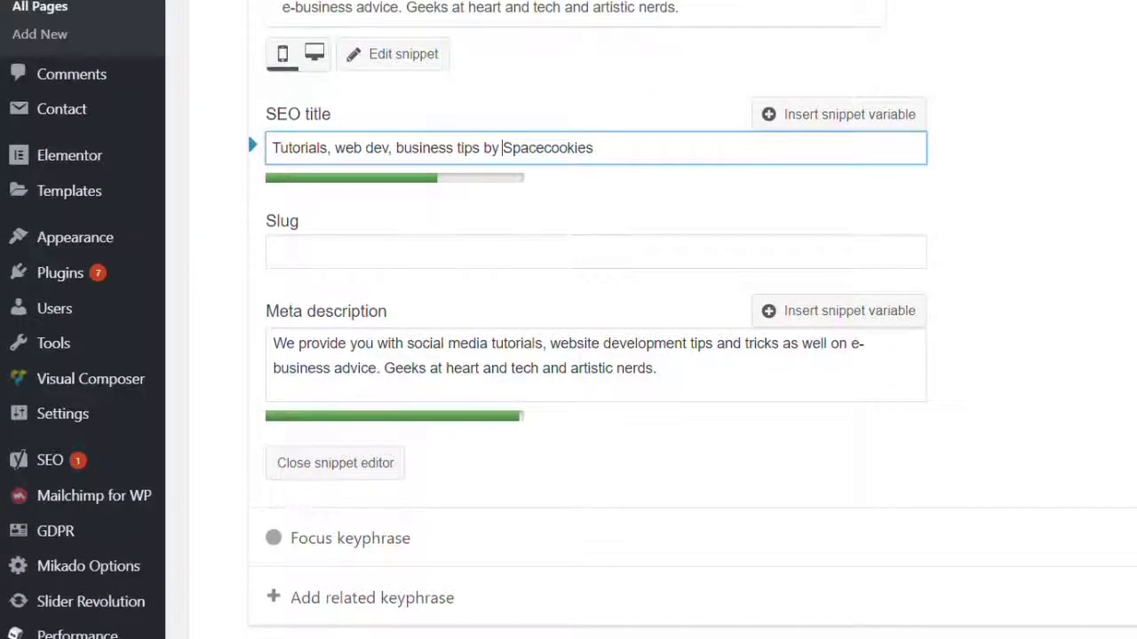
left_click_drag(748, 343, 484, 386)
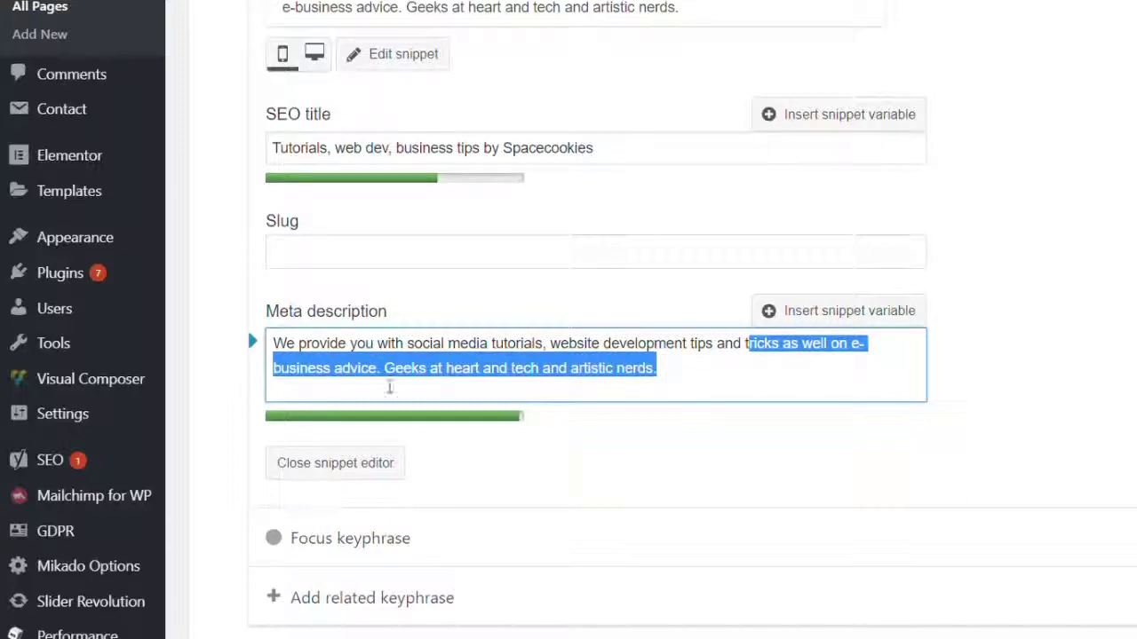
key("ctrl+a")
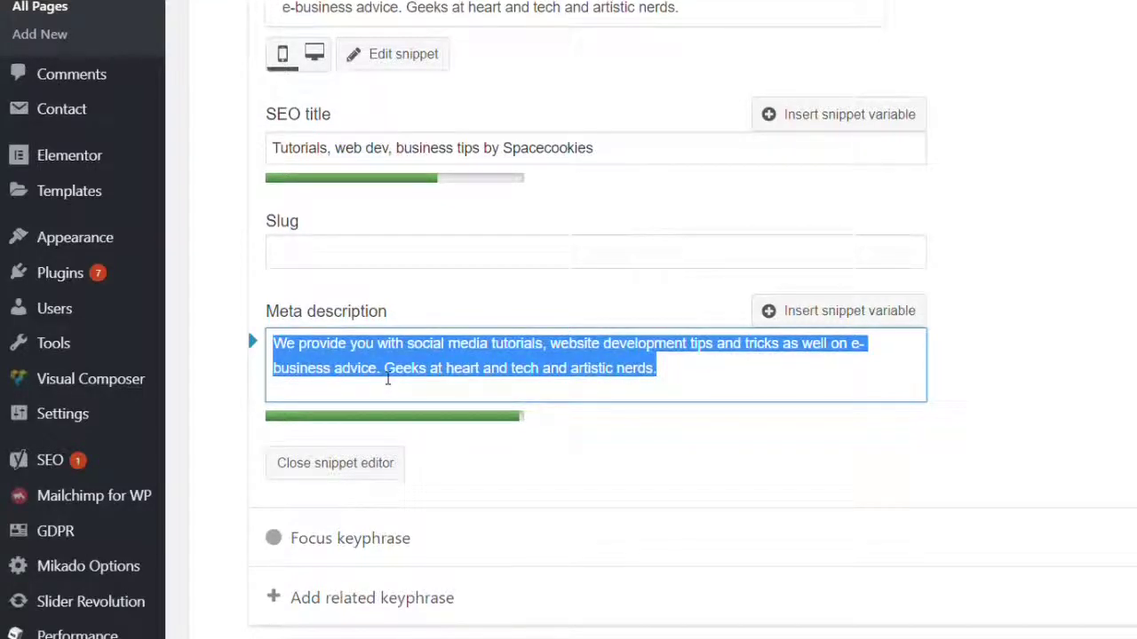
type("This is where yo")
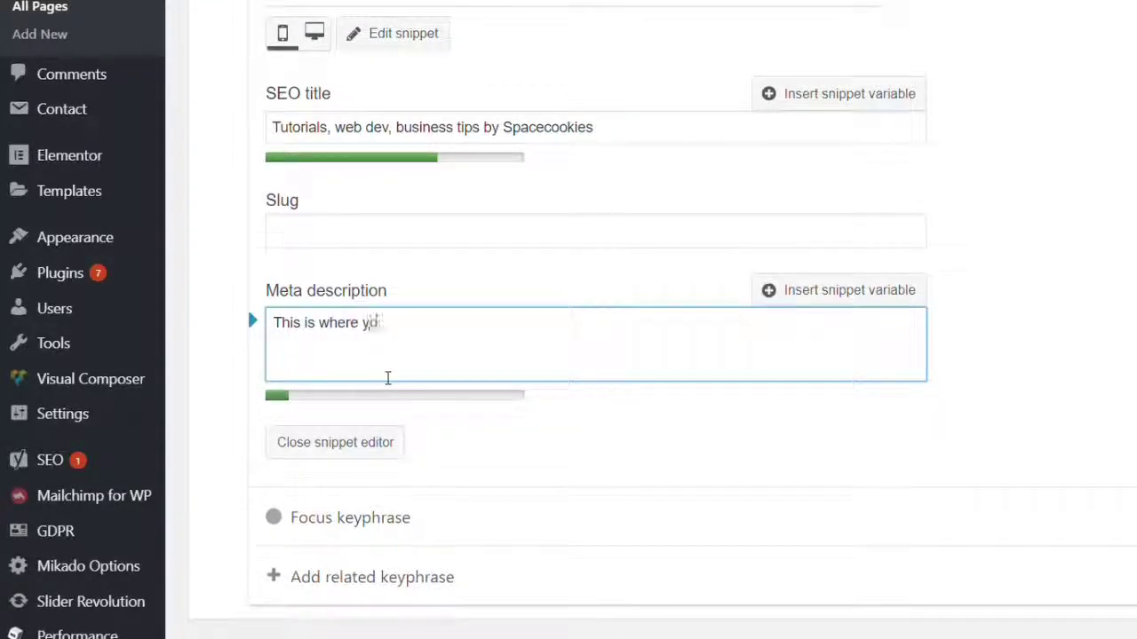
type("u write your meta d")
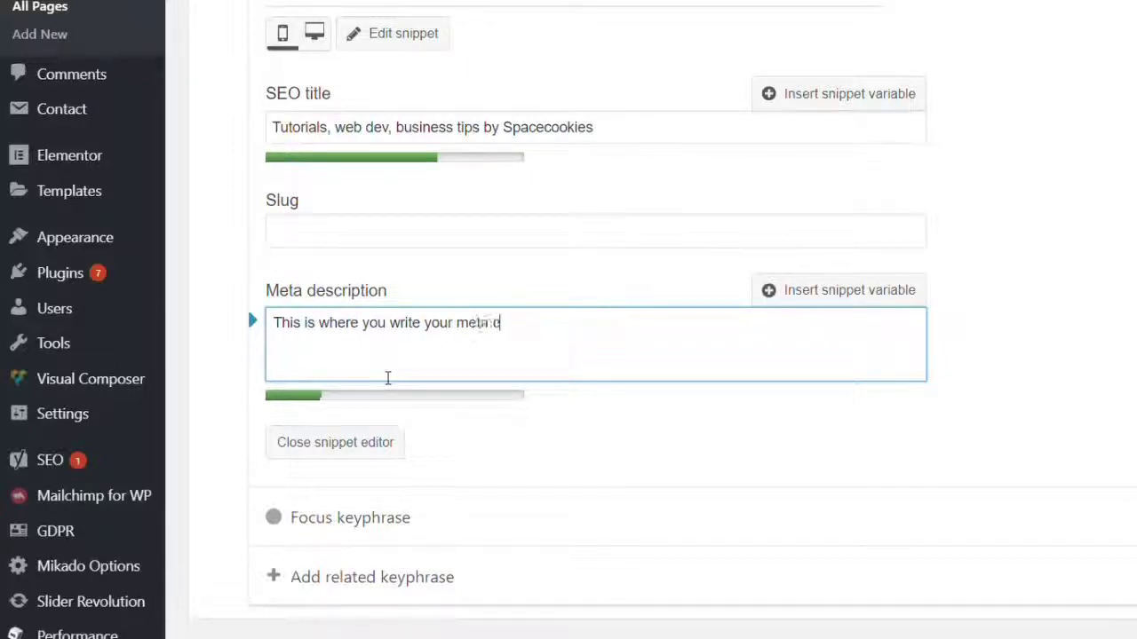
type("escription")
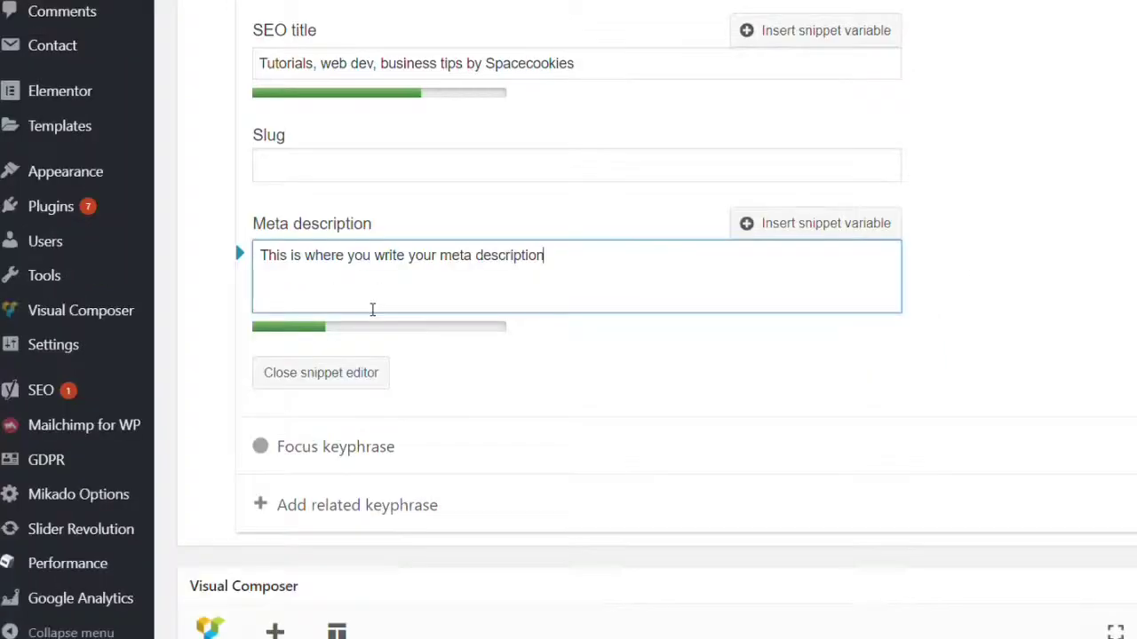
type(".")
scroll(568, 319, "up", 4)
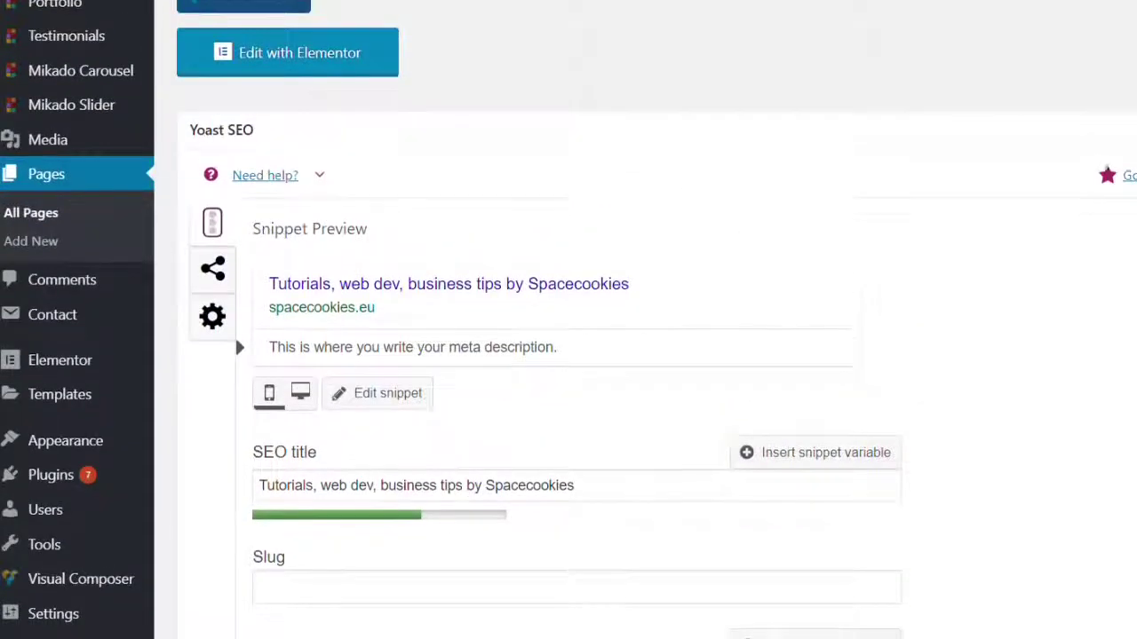
left_click(235, 326)
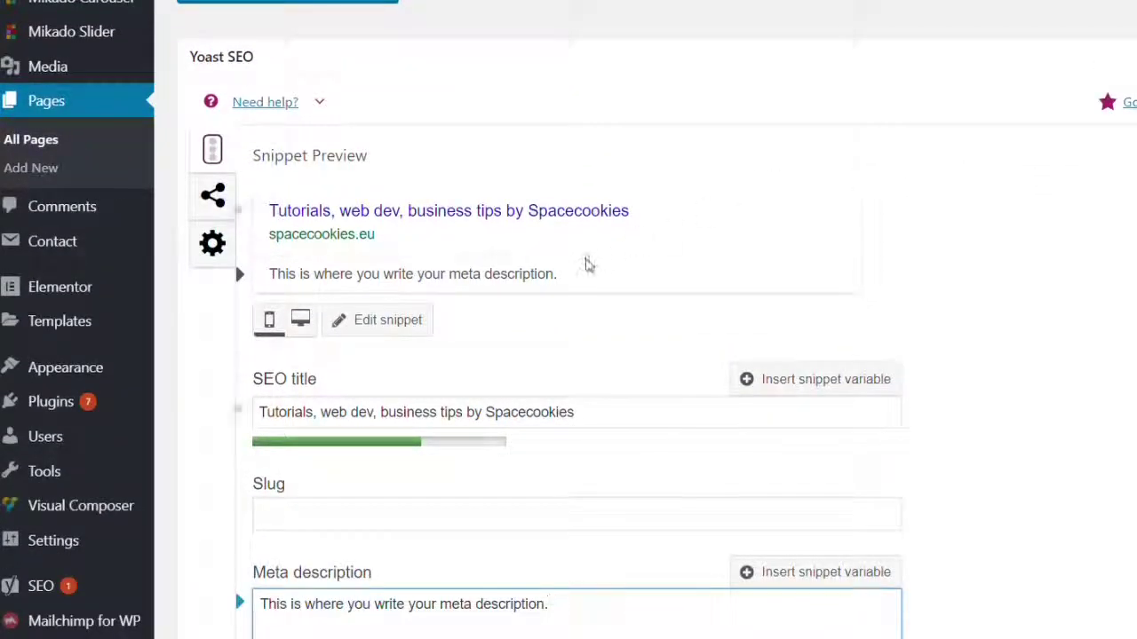